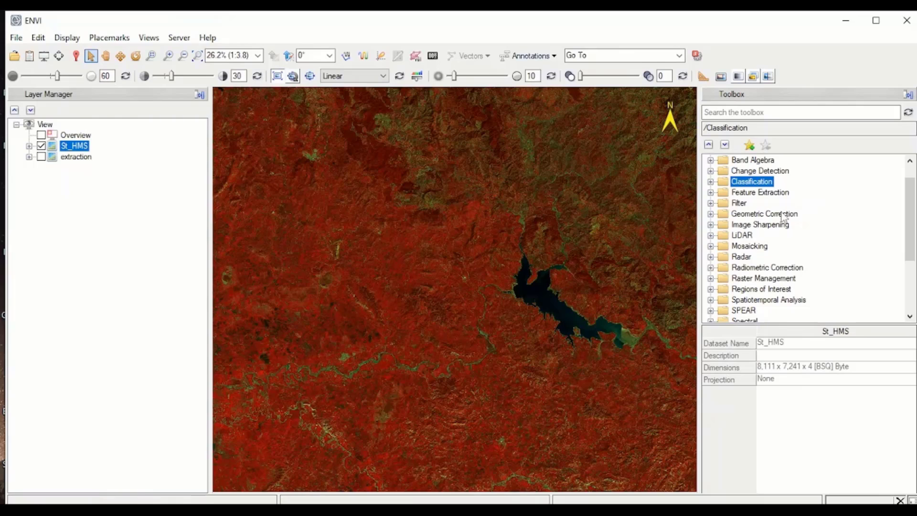
pyautogui.click(711, 182)
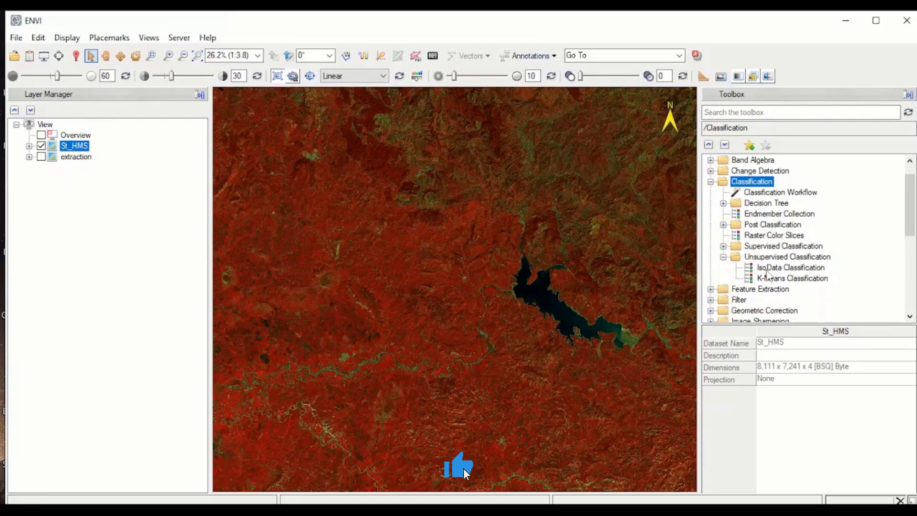
pyautogui.doubleClick(796, 194)
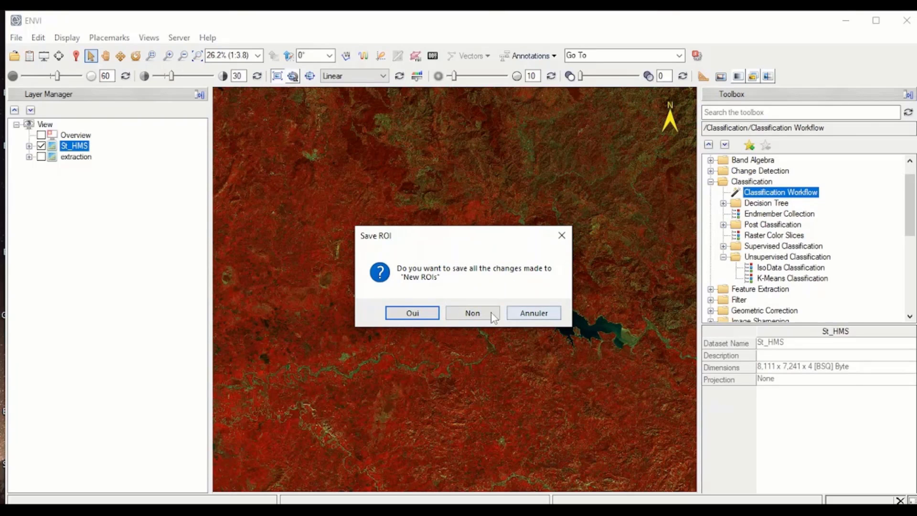
pyautogui.click(478, 311)
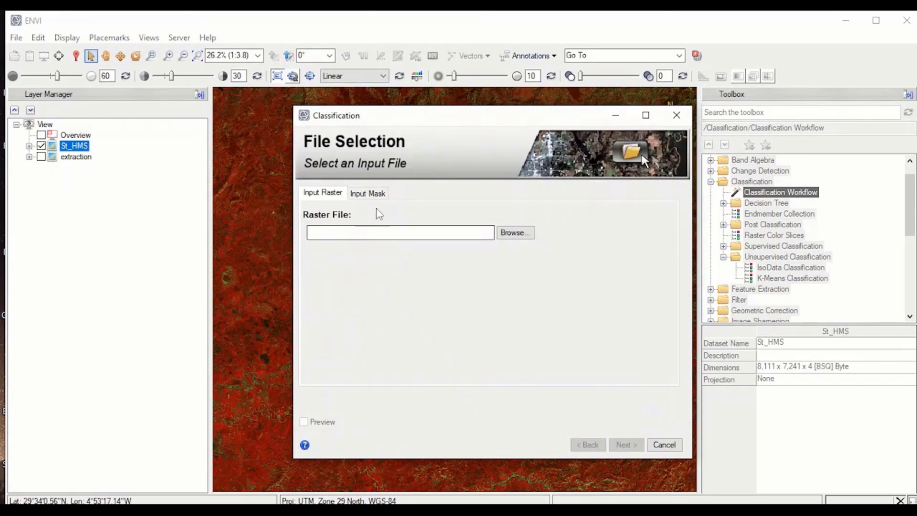
pyautogui.moveTo(454, 117); pyautogui.dragTo(440, 97)
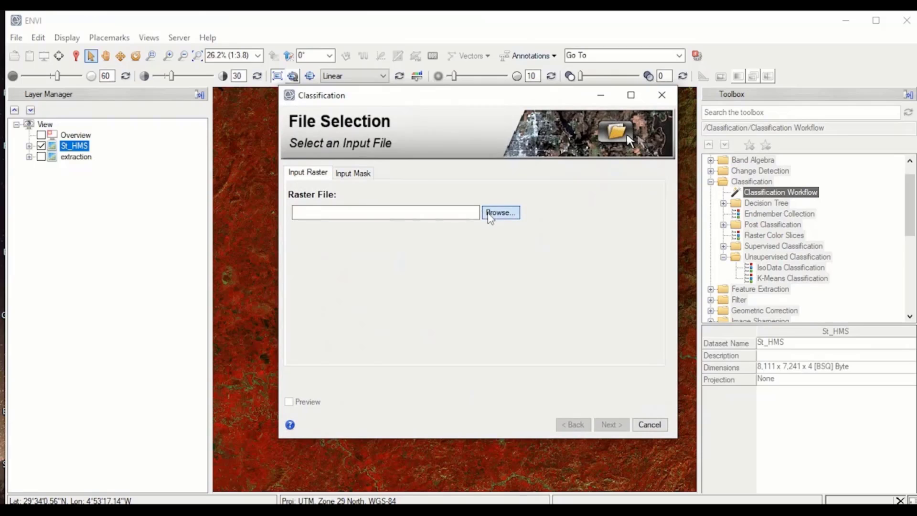
pyautogui.click(490, 217)
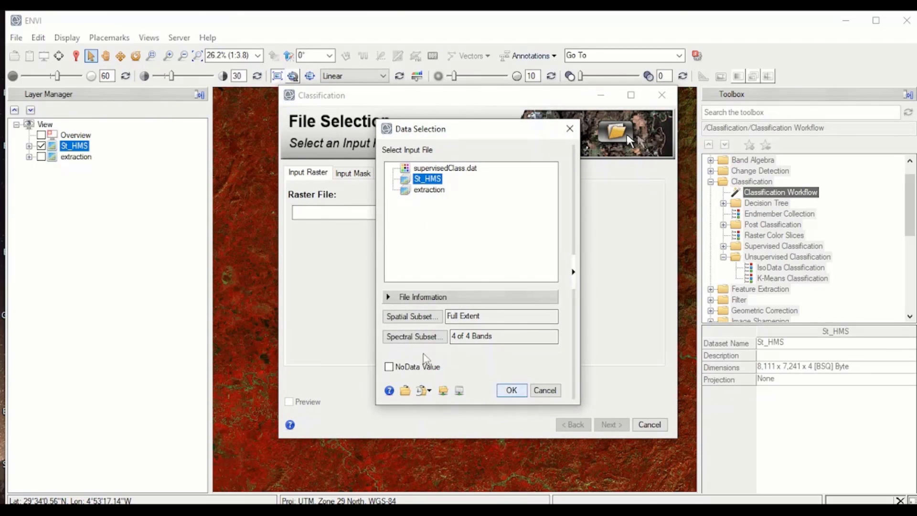
pyautogui.click(511, 390)
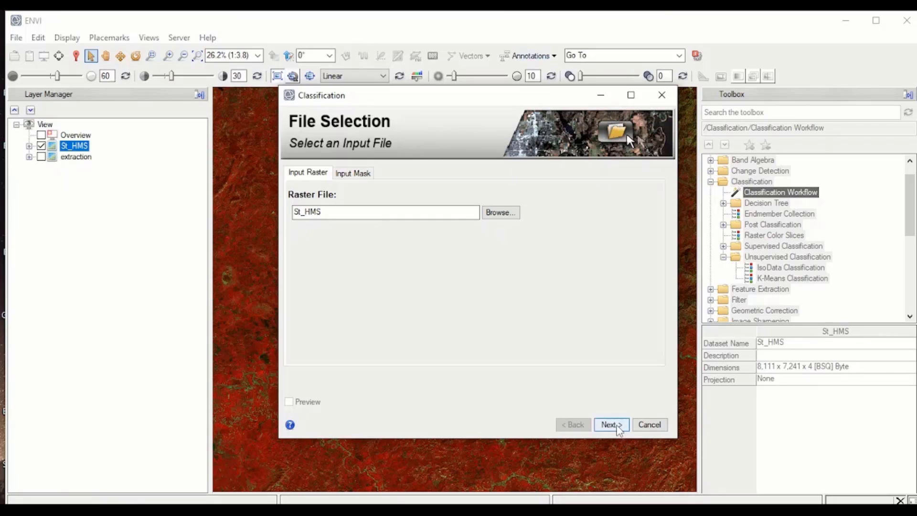
pyautogui.click(610, 424)
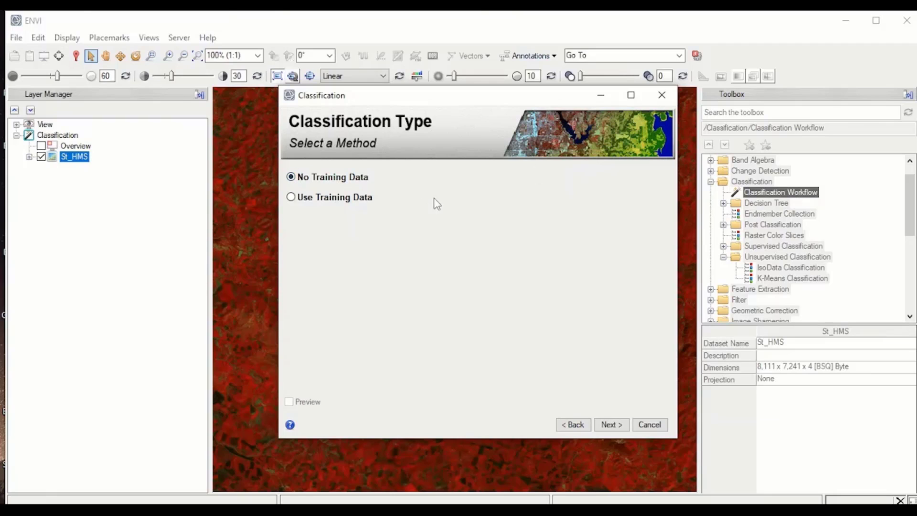
pyautogui.click(662, 94)
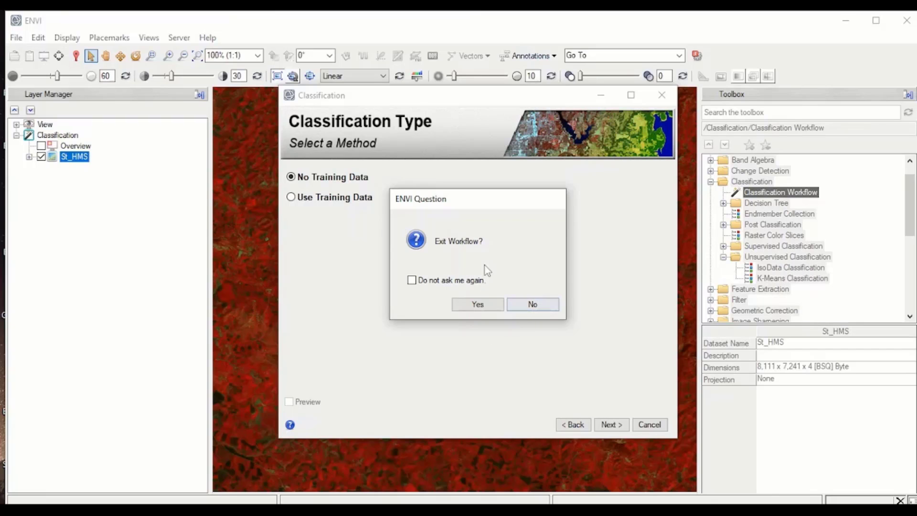
pyautogui.click(488, 305)
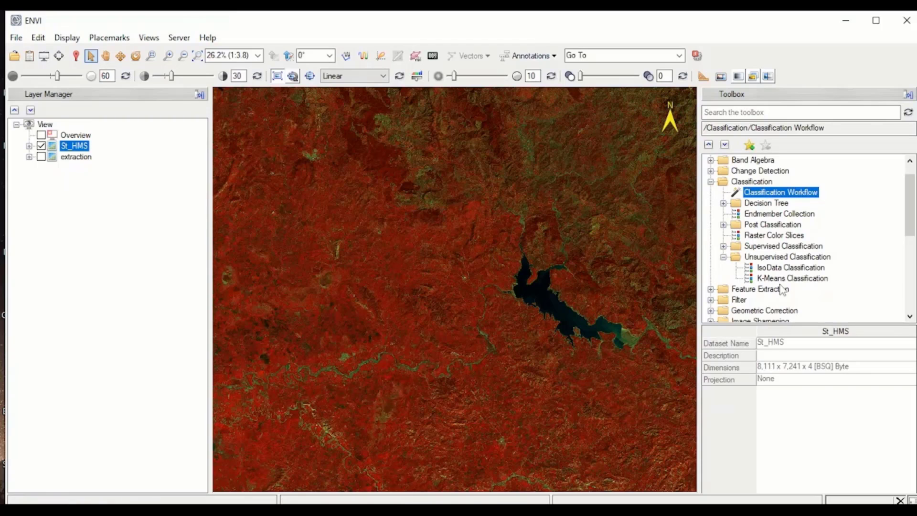
# Start an IsoData unsupervised classification with St_HMS as the input file, using the full scene and all four bands
pyautogui.doubleClick(786, 268)
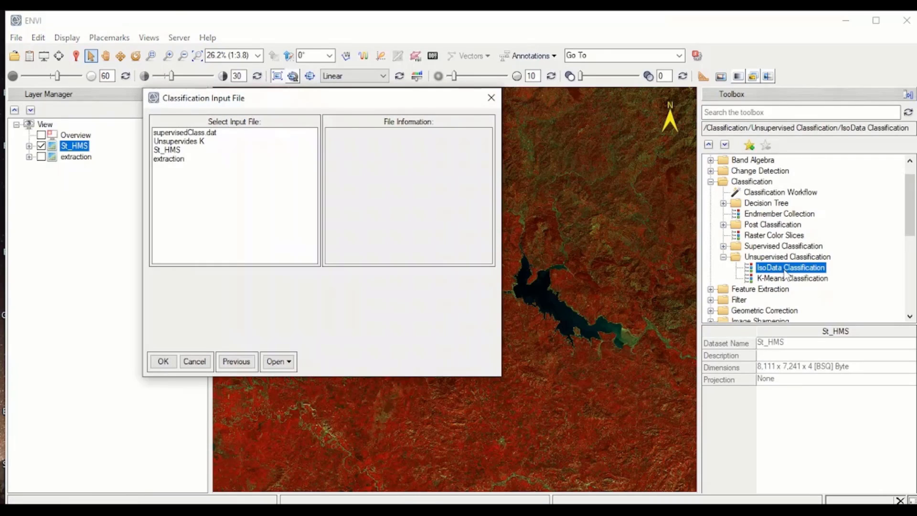
pyautogui.moveTo(332, 98); pyautogui.dragTo(376, 98)
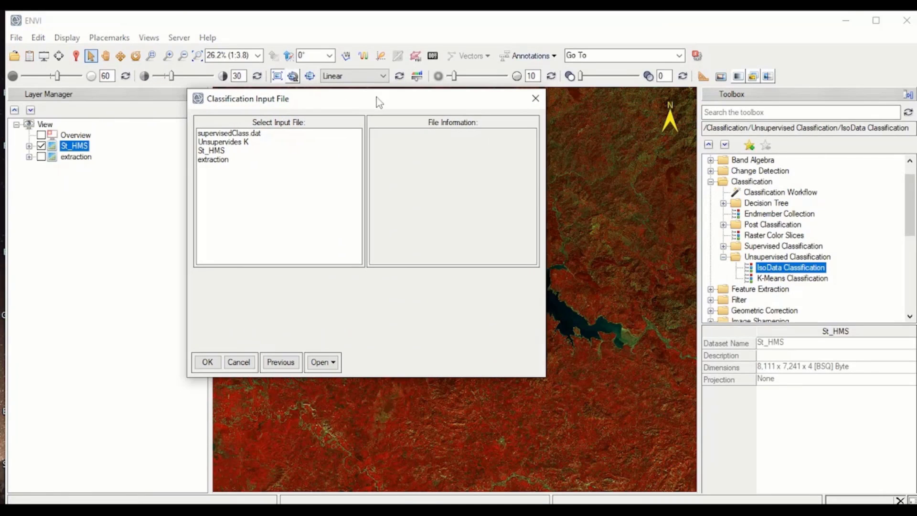
pyautogui.click(221, 151)
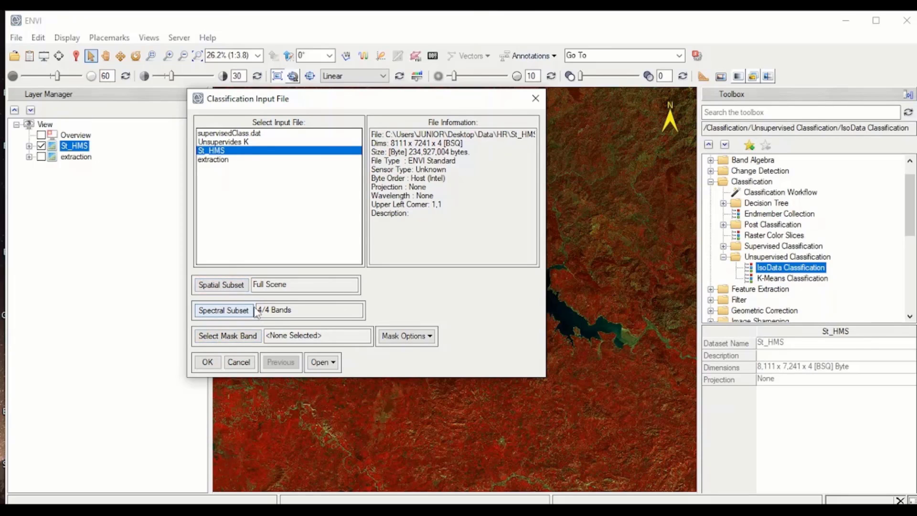
pyautogui.click(207, 362)
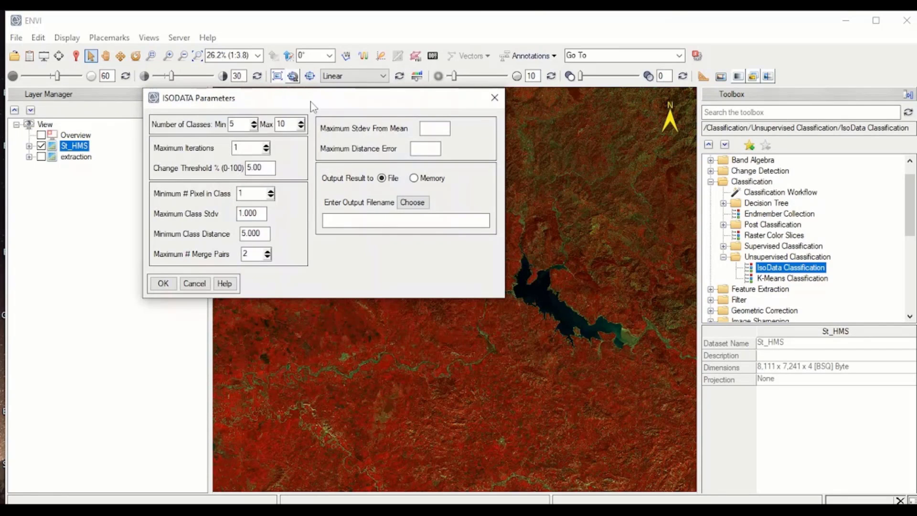
# Set the ISODATA maximum iterations to 3 and the minimum number of pixels in a class to 10
pyautogui.moveTo(313, 105); pyautogui.dragTo(385, 116)
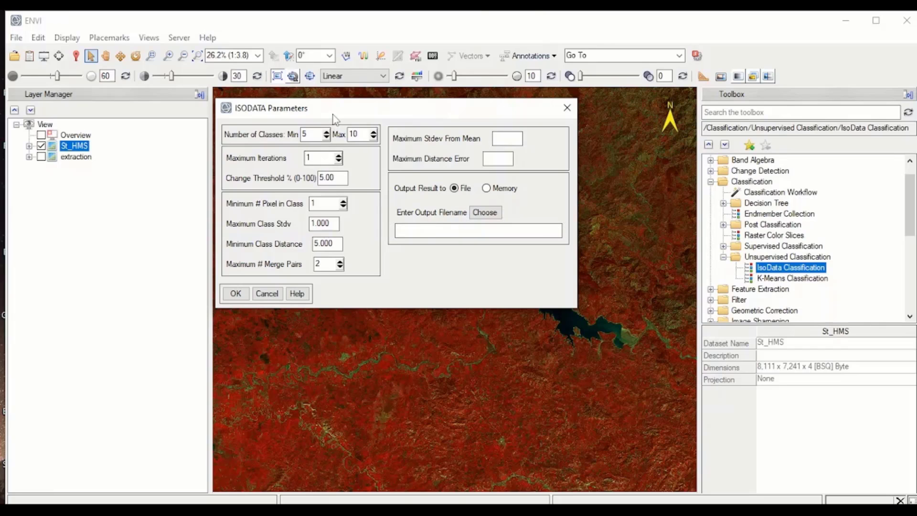
pyautogui.moveTo(335, 114); pyautogui.dragTo(409, 108)
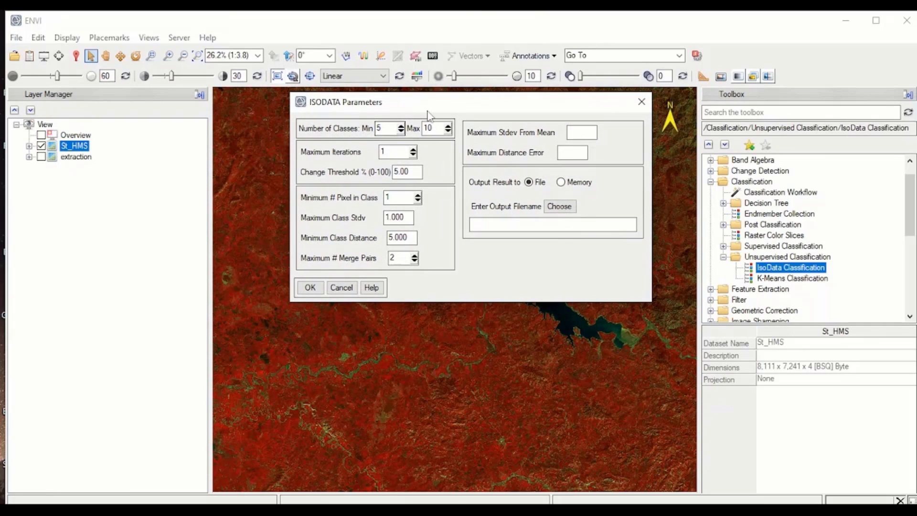
pyautogui.moveTo(432, 106); pyautogui.dragTo(423, 110)
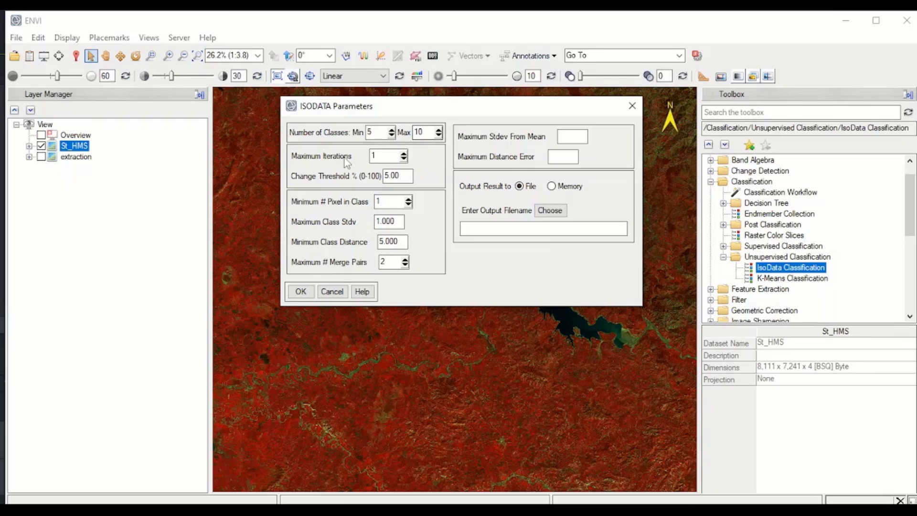
pyautogui.click(381, 152)
pyautogui.press('BackSpace')
pyautogui.write('3')
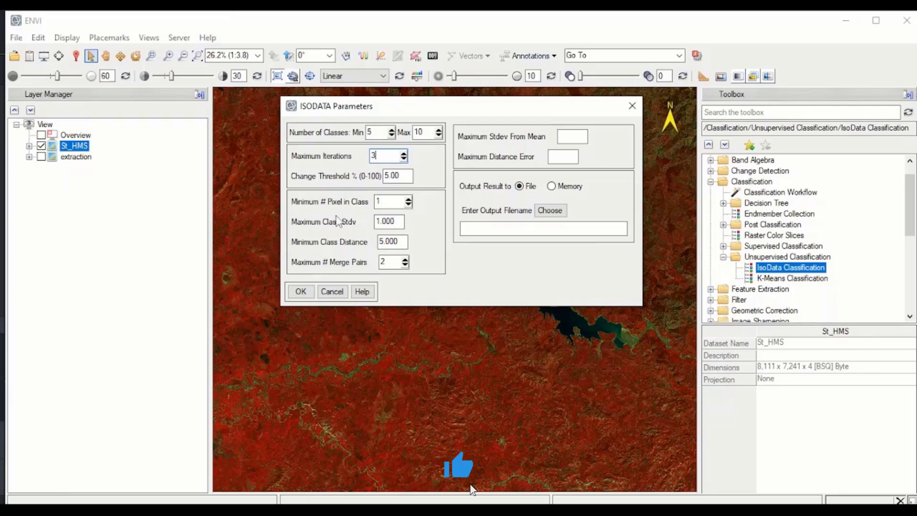
pyautogui.click(390, 203)
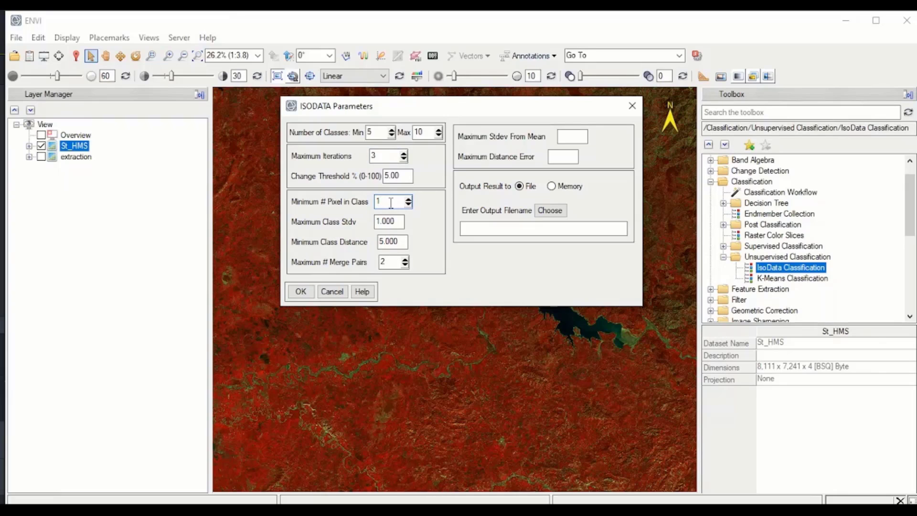
pyautogui.write('0')
# Output the ISODATA result to a file named UnsupervisedClas in the Result folder and run the classification
pyautogui.click(560, 188)
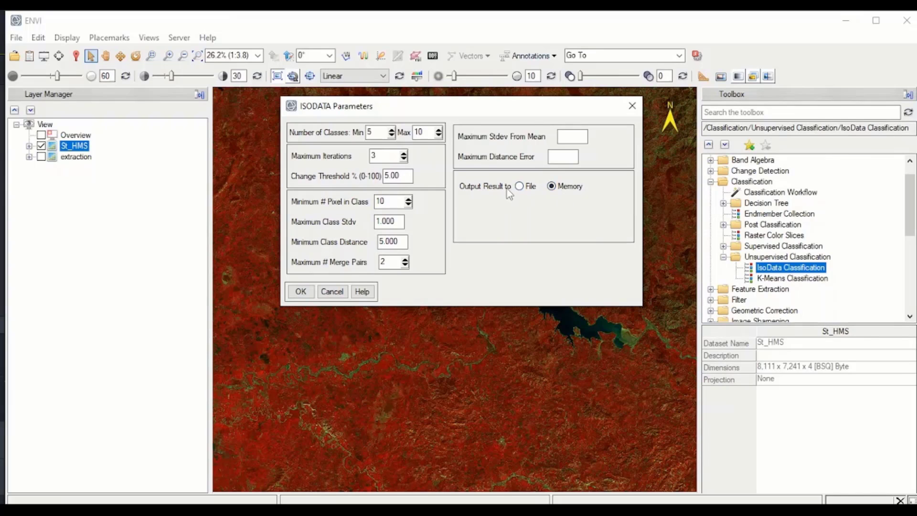
pyautogui.click(519, 186)
pyautogui.click(549, 210)
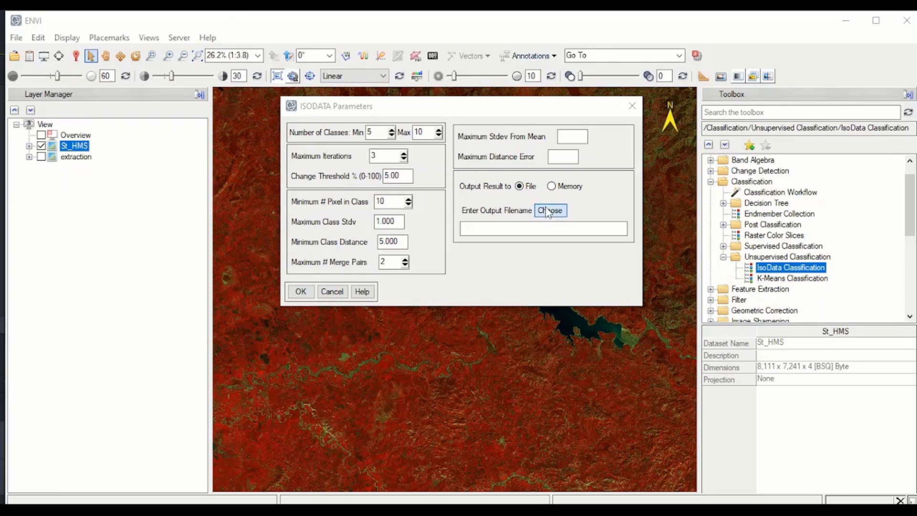
pyautogui.write('UnsupervisedClas')
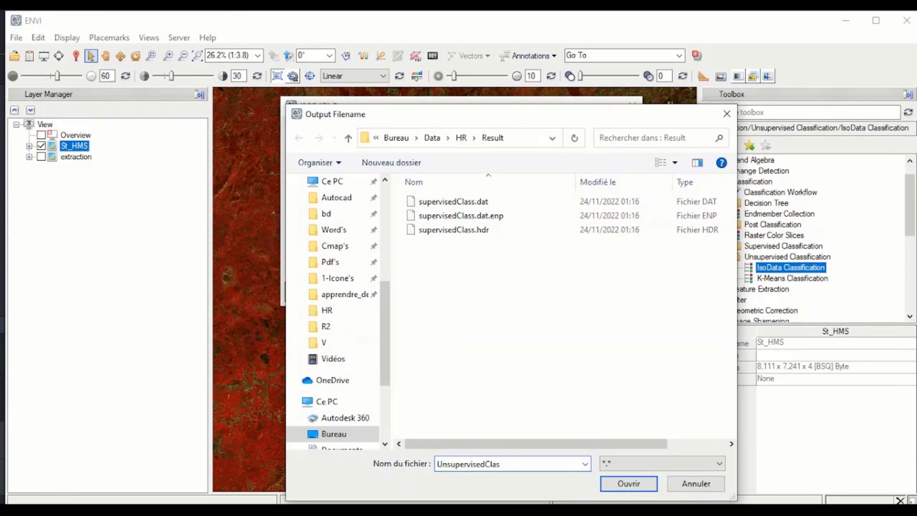
pyautogui.click(624, 484)
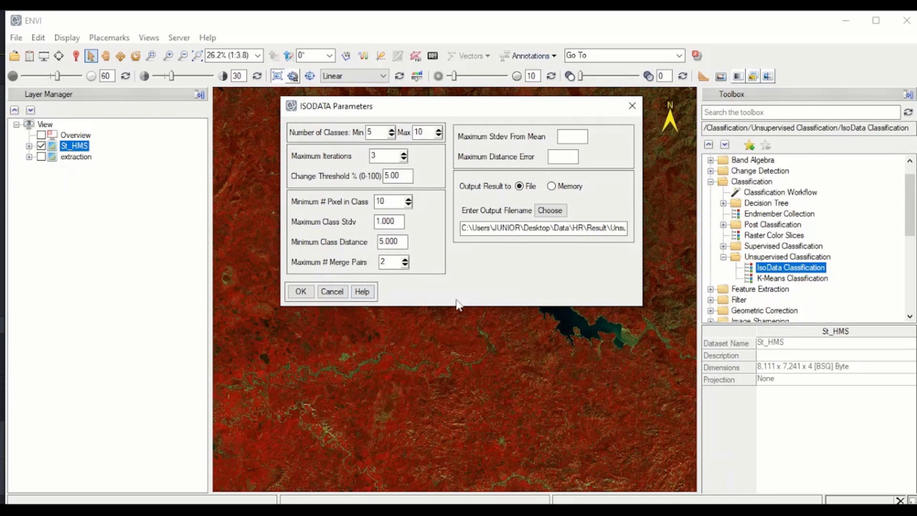
pyautogui.click(301, 292)
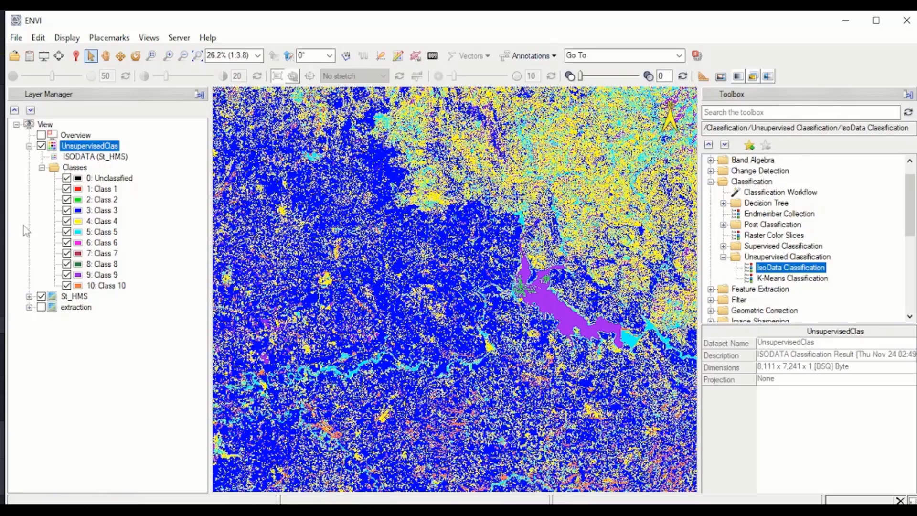
pyautogui.click(102, 222)
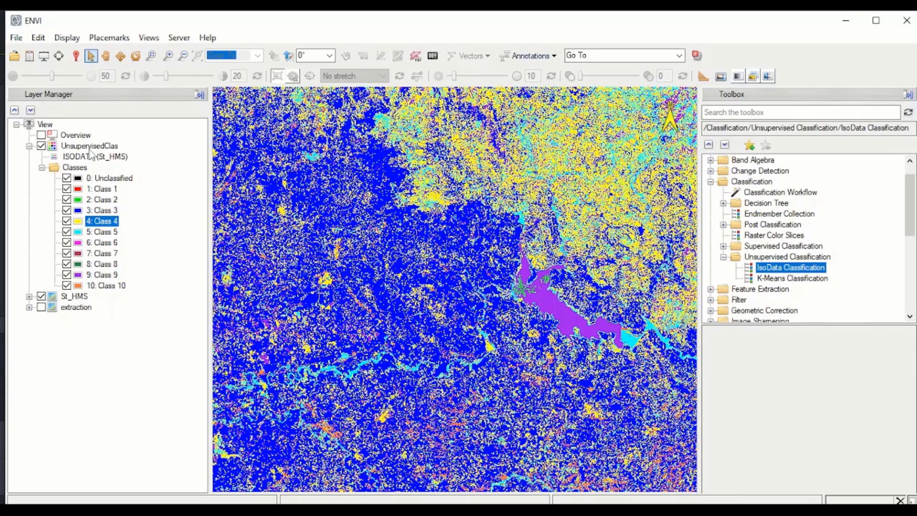
pyautogui.rightClick(97, 220)
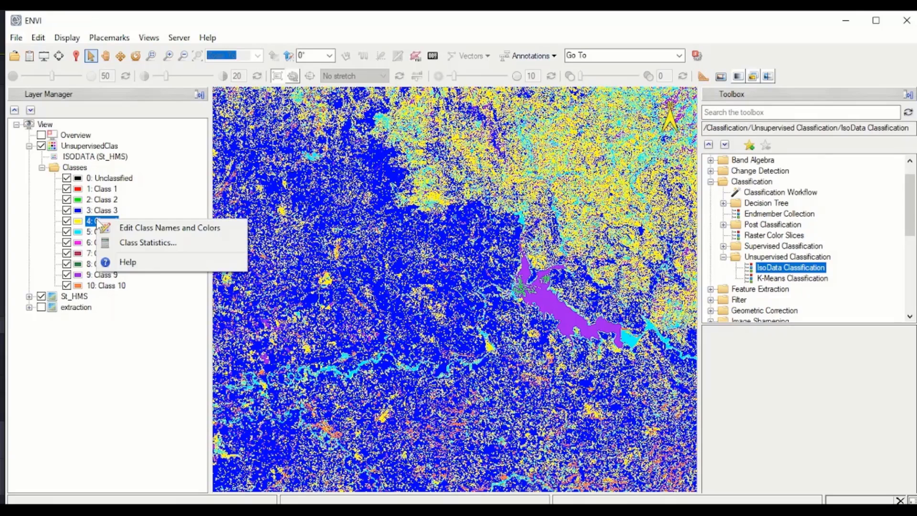
pyautogui.click(153, 229)
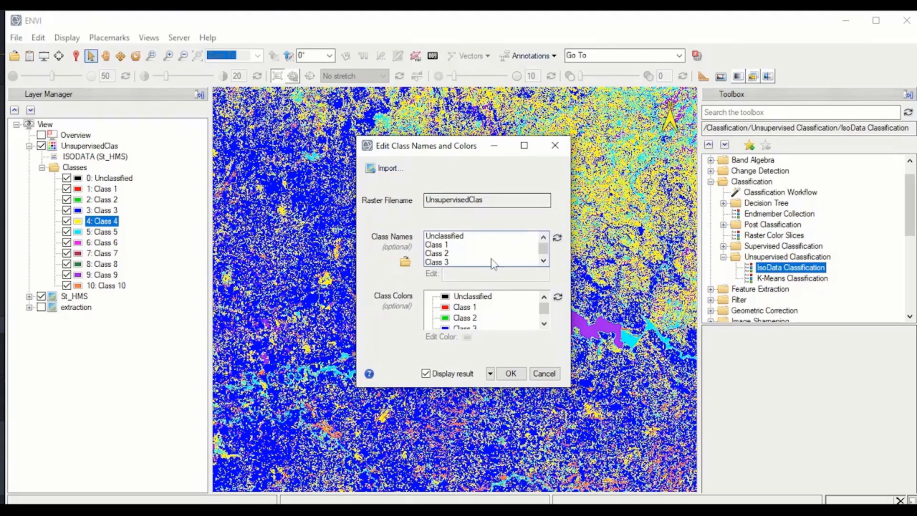
pyautogui.click(439, 246)
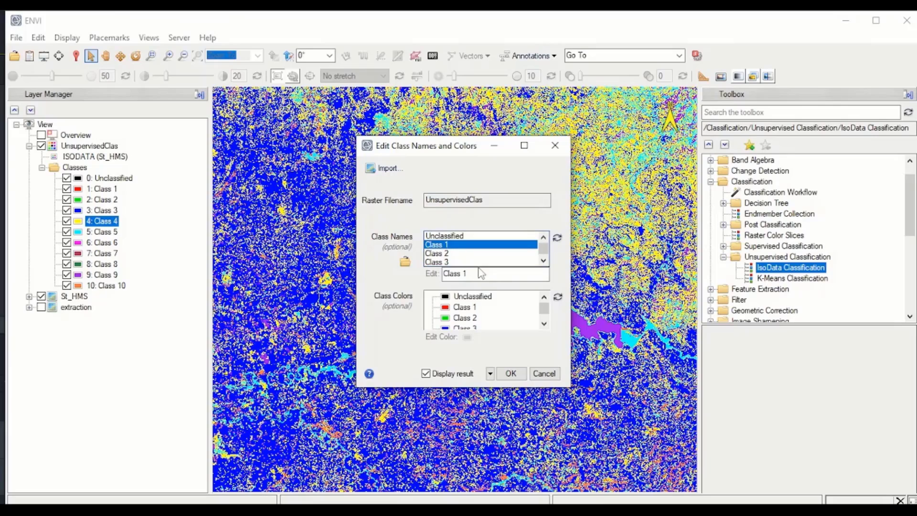
pyautogui.moveTo(482, 273); pyautogui.dragTo(426, 274)
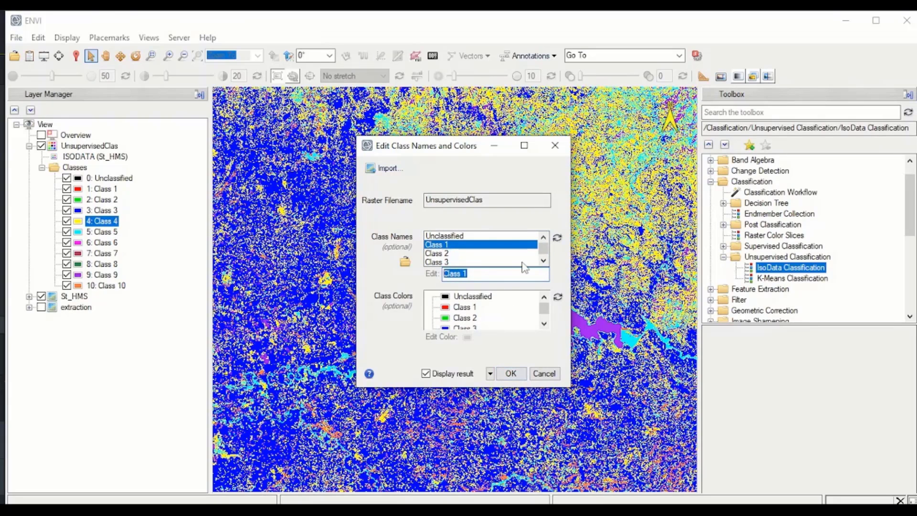
pyautogui.click(554, 146)
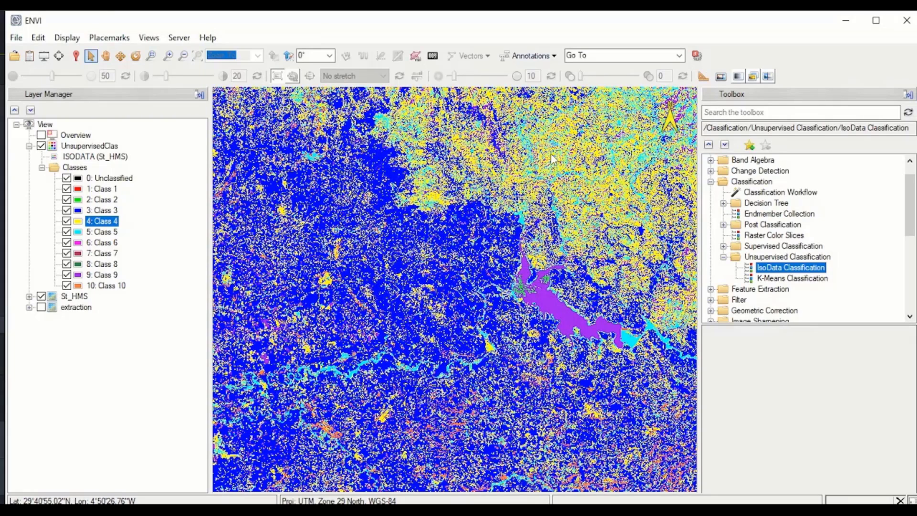
# Collapse the UnsupervisedClas layer with its classes and hide it so the St_HMS image is displayed
pyautogui.click(41, 167)
pyautogui.click(29, 146)
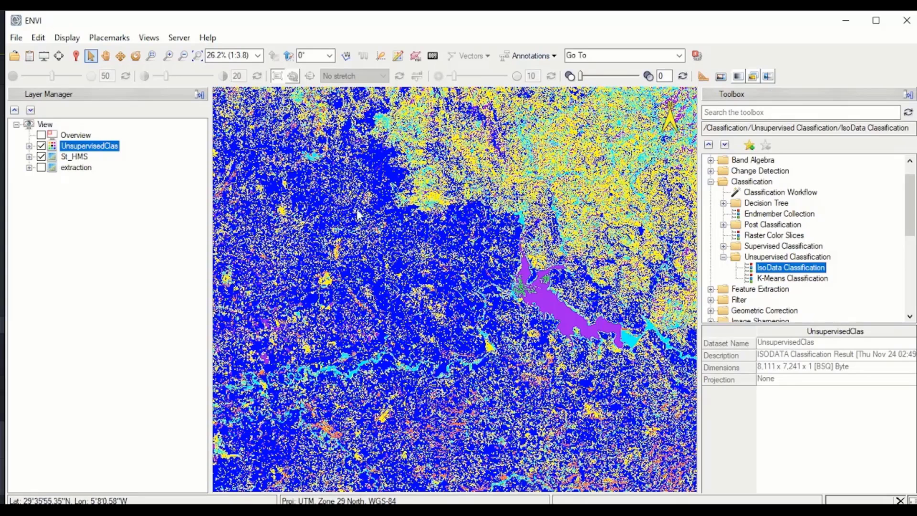
pyautogui.click(41, 146)
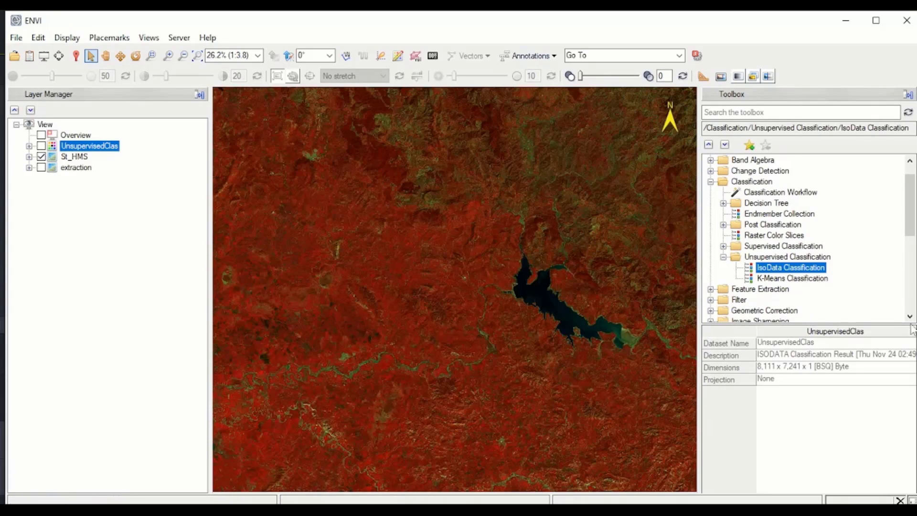
# Start a K-Means unsupervised classification with St_HMS as the input file, using the full scene and all four bands
pyautogui.doubleClick(789, 279)
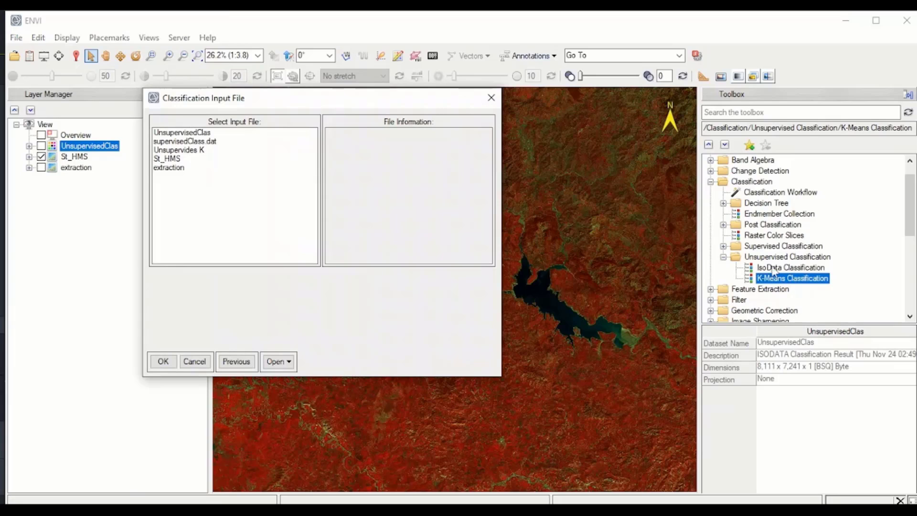
pyautogui.click(167, 160)
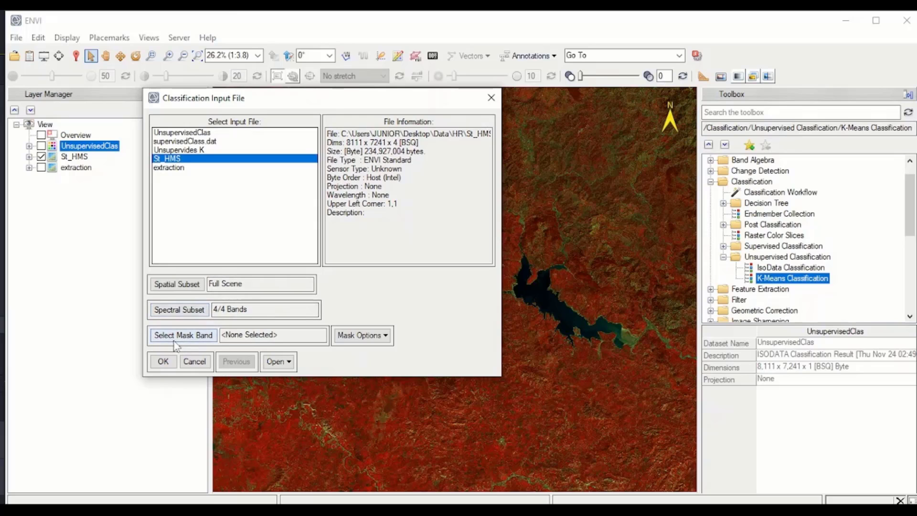
pyautogui.click(165, 363)
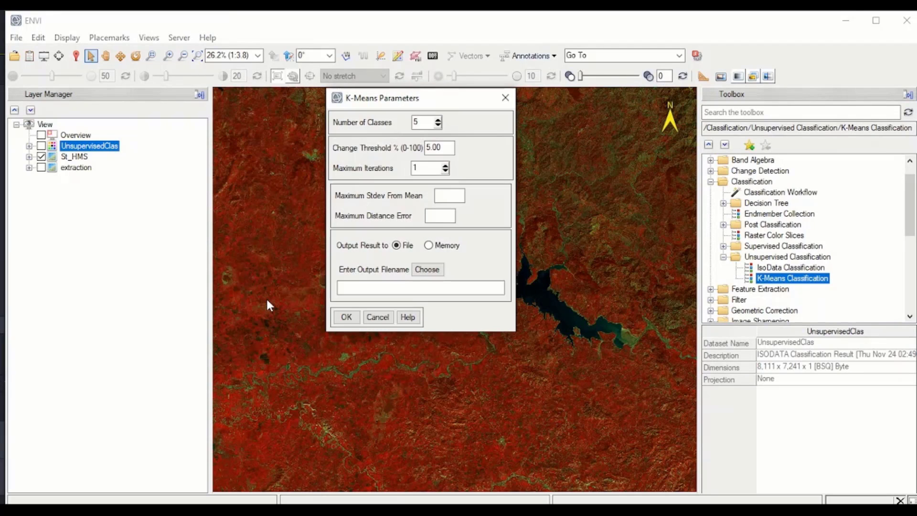
# Set the K-Means number of classes to 4 and the maximum iterations to 2
pyautogui.moveTo(443, 94); pyautogui.dragTo(523, 105)
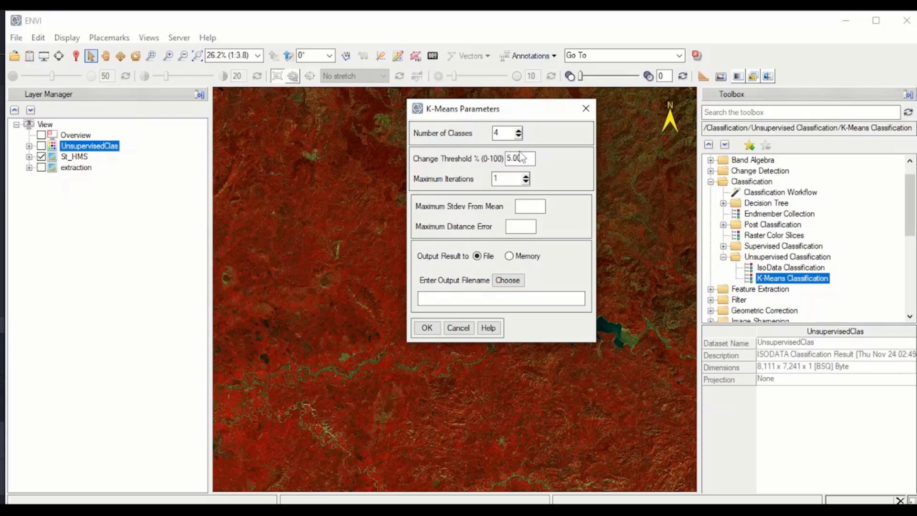
pyautogui.click(514, 178)
pyautogui.press('BackSpace')
pyautogui.write('2')
# Output the K-Means result to a file named UnsupK in the Result folder and run the classification
pyautogui.click(498, 280)
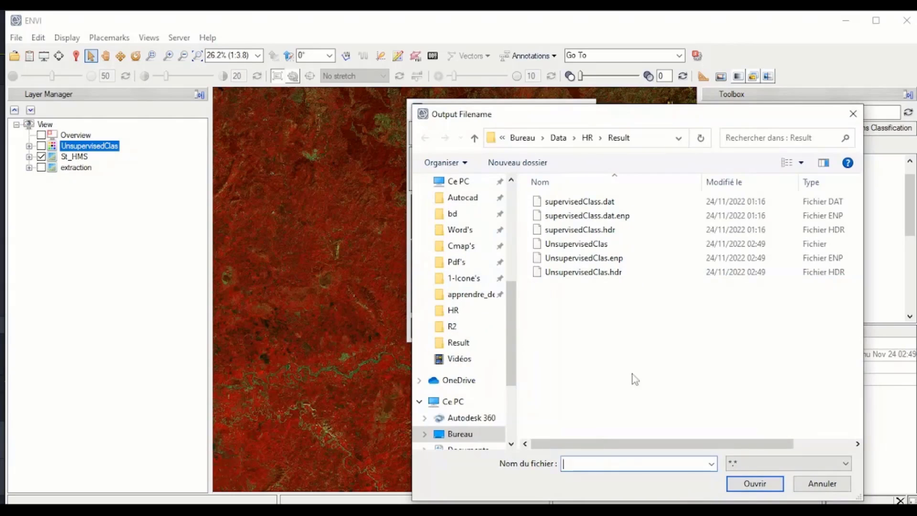
pyautogui.click(598, 467)
pyautogui.write('UnsupK')
pyautogui.click(737, 483)
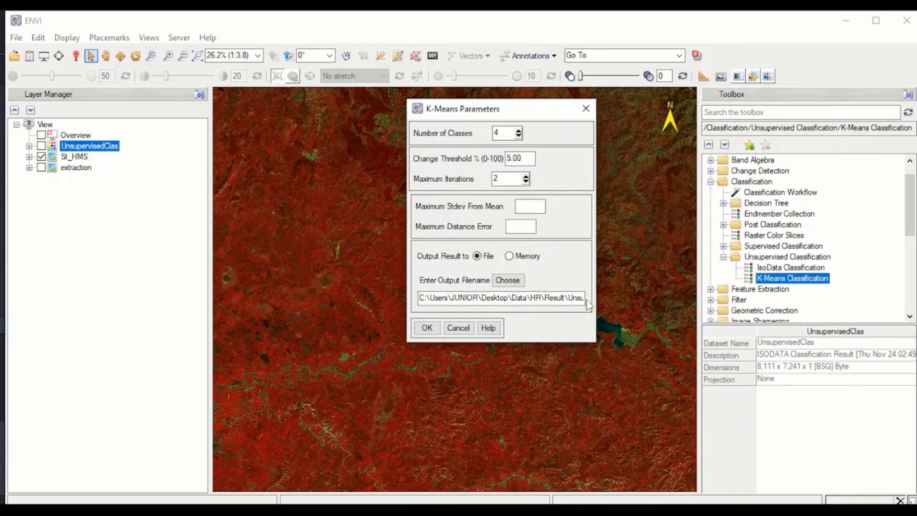
pyautogui.click(427, 327)
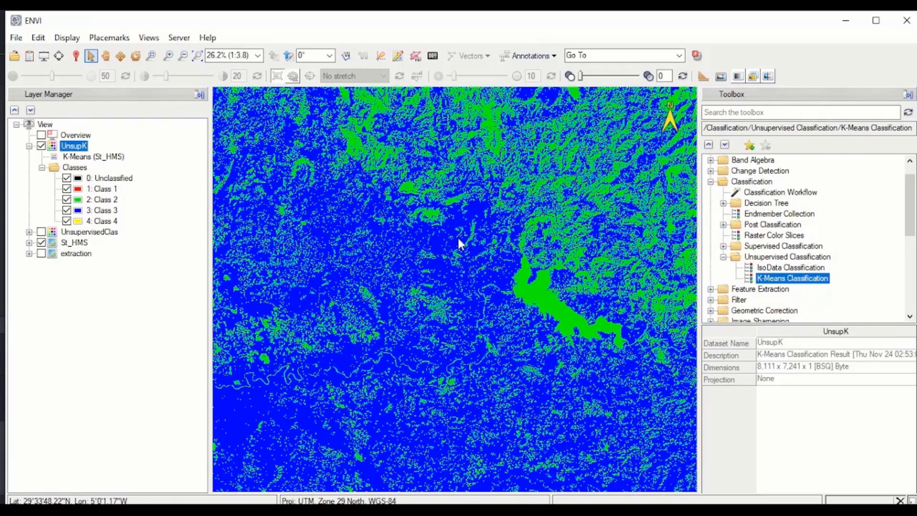
pyautogui.scroll(-2, 458, 238)
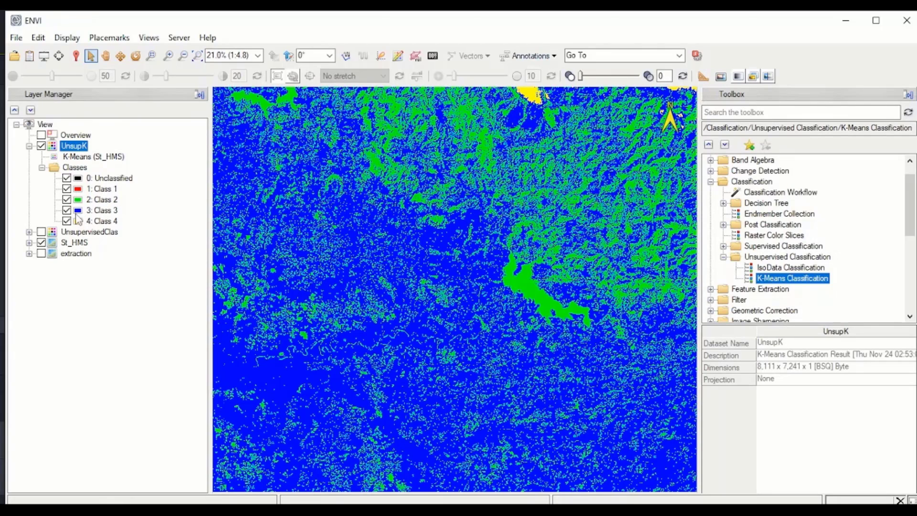
pyautogui.scroll(-1, 478, 201)
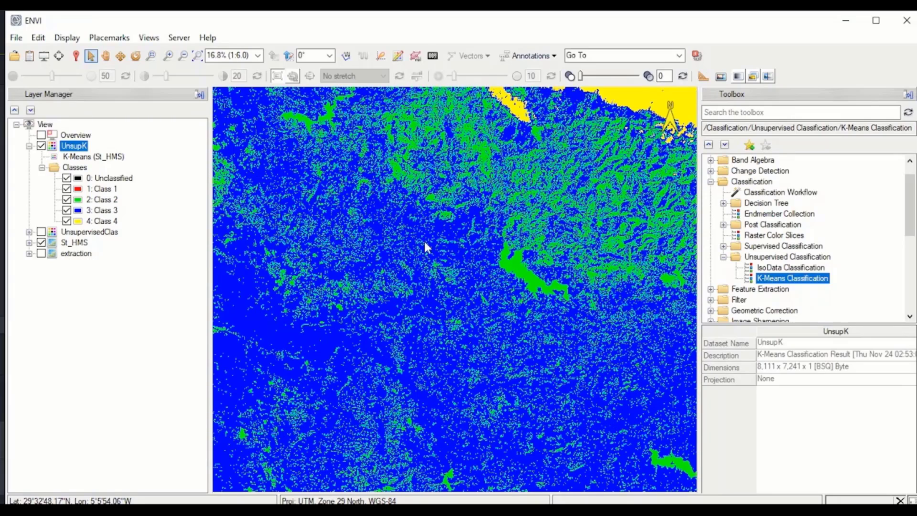